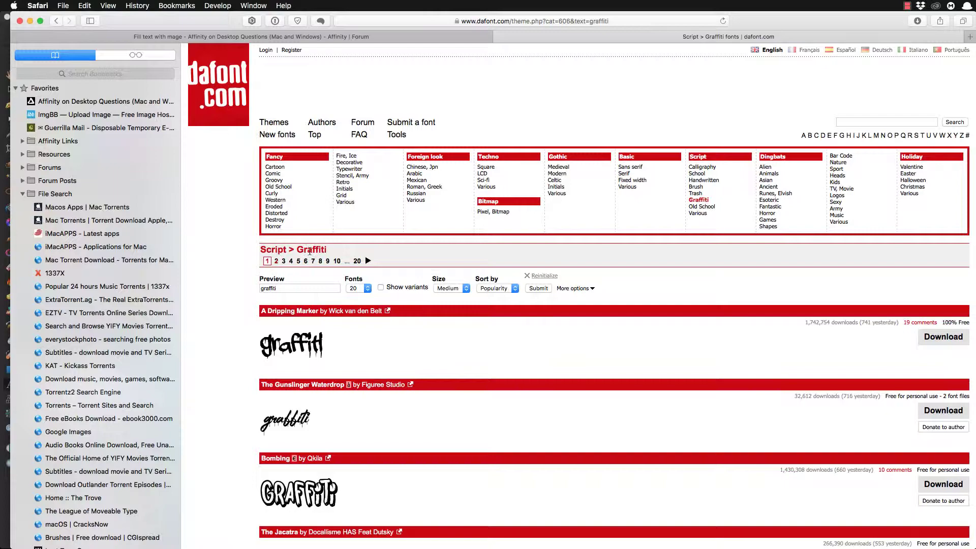
# Step: Go to page 2 of dafont's Graffiti fonts and scroll through the font previews
pyautogui.scroll(-10, 524, 376)
pyautogui.scroll(10, 524, 374)
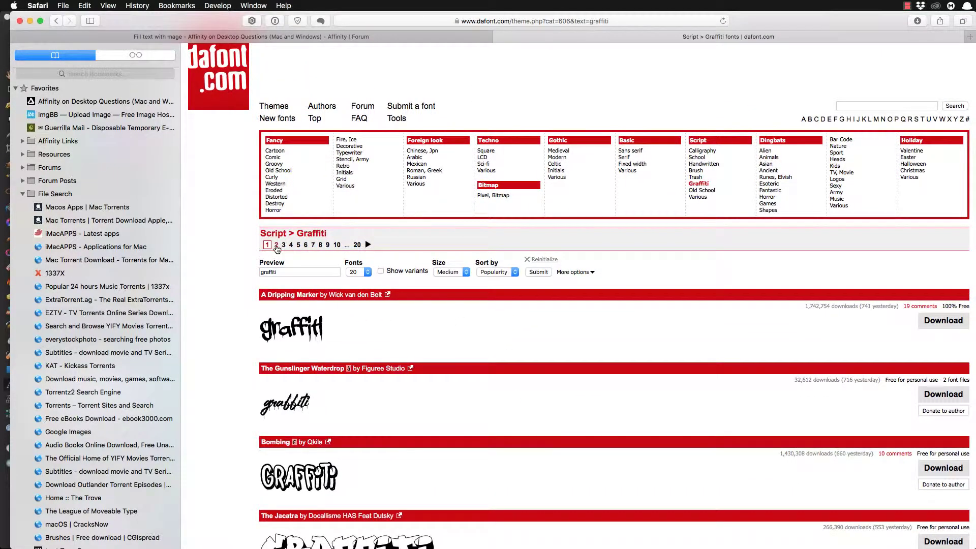
pyautogui.click(276, 245)
pyautogui.scroll(-1, 619, 460)
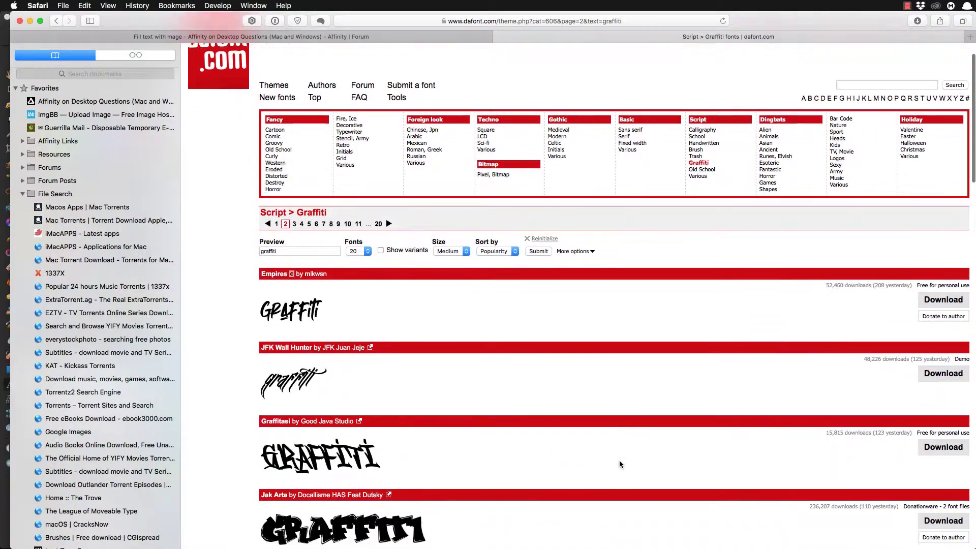
pyautogui.scroll(-14, 619, 459)
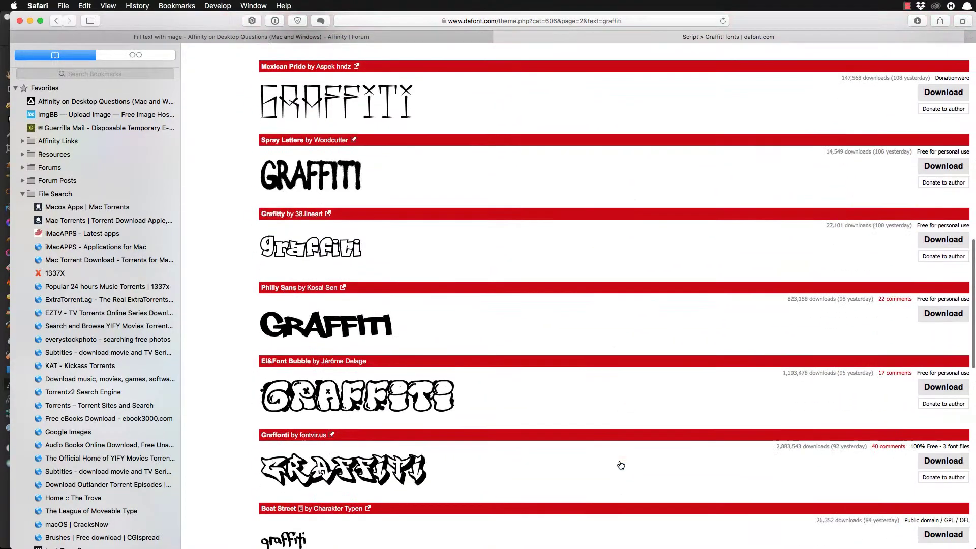
pyautogui.scroll(-6, 620, 464)
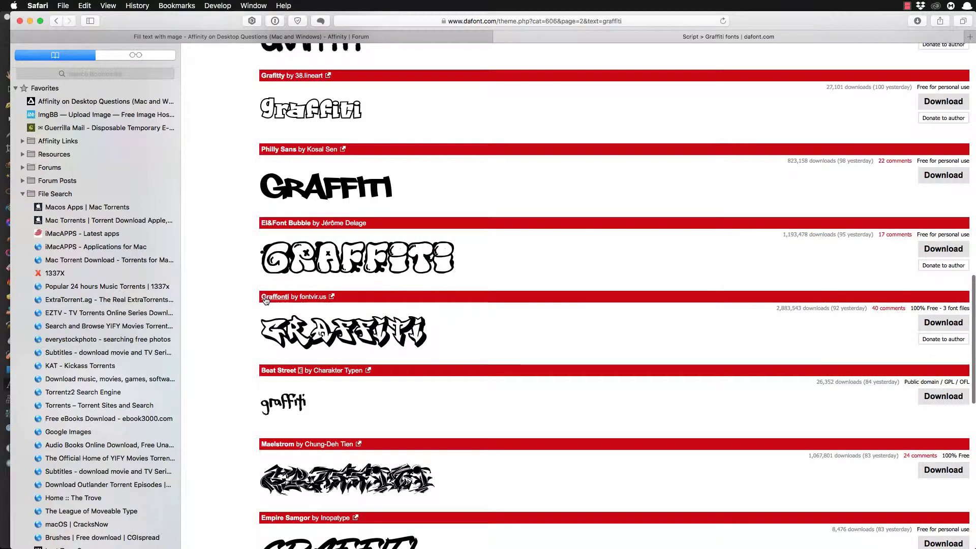
pyautogui.scroll(20, 616, 349)
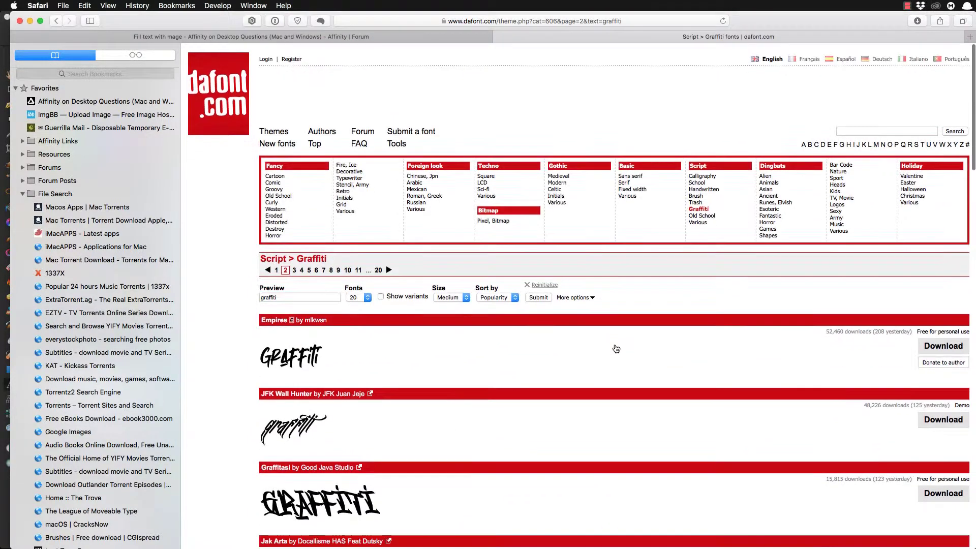
# Step: Back in Affinity Photo, duplicate the Street text layer and pick the Move tool
pyautogui.click(30, 22)
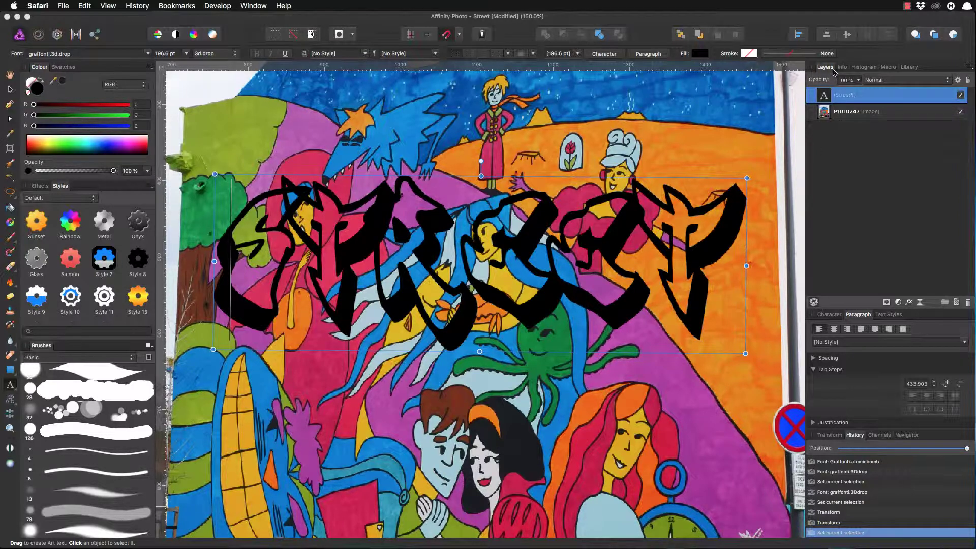
pyautogui.rightClick(825, 97)
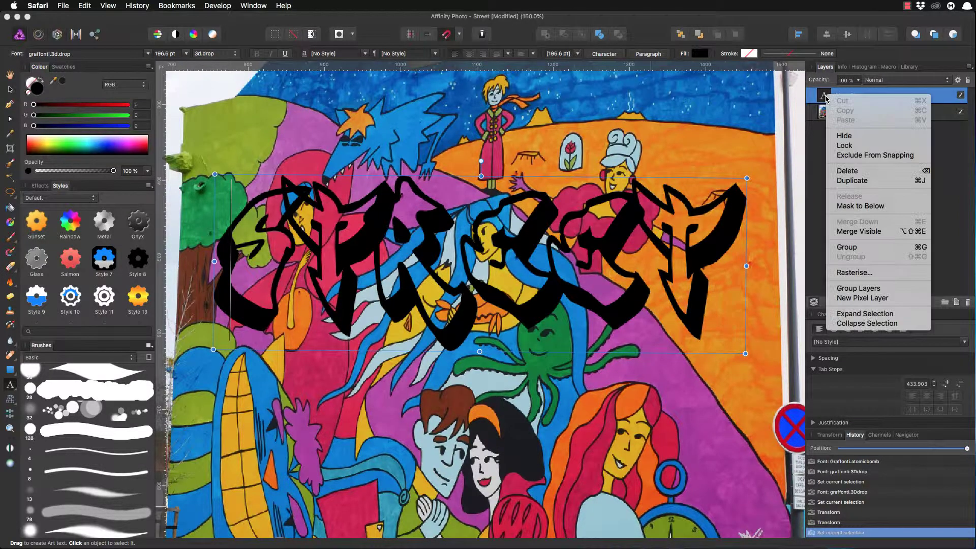
pyautogui.click(847, 181)
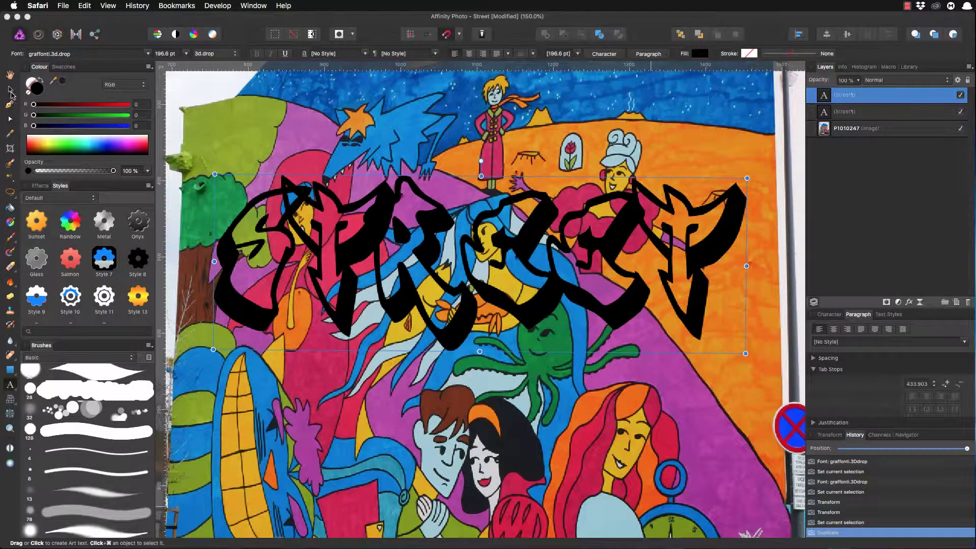
pyautogui.click(10, 92)
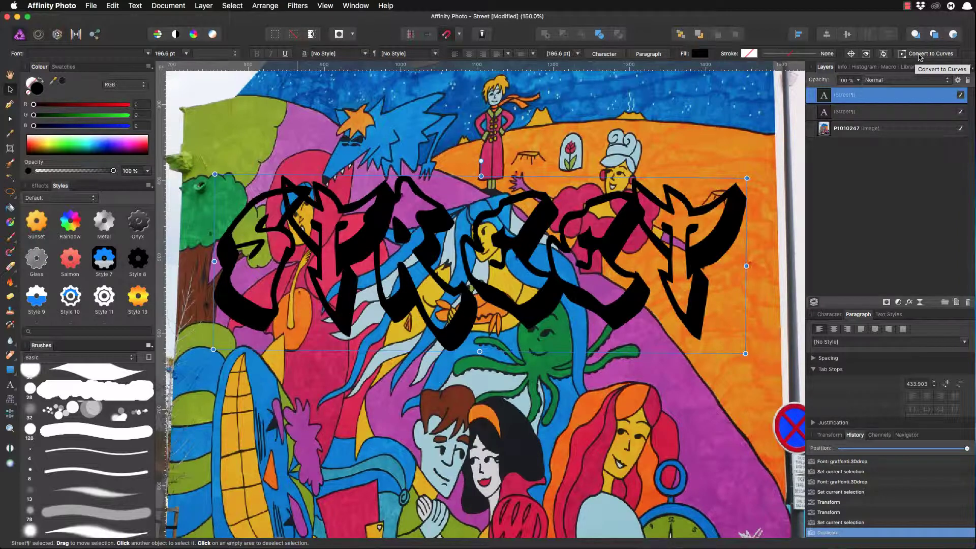
# Step: Convert the STREET copy to curves, union its six letter curves, then divide into 12 pieces
pyautogui.click(920, 54)
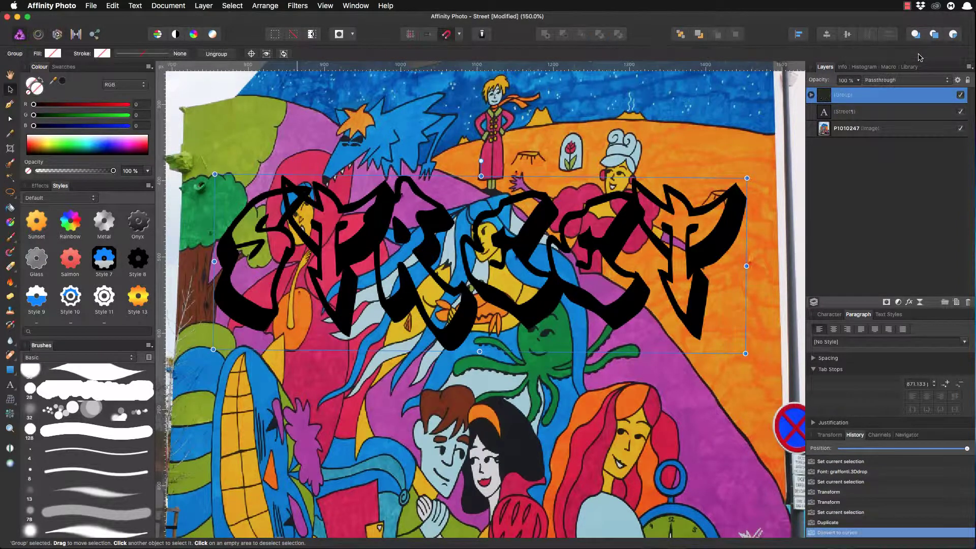
pyautogui.click(812, 95)
pyautogui.click(843, 113)
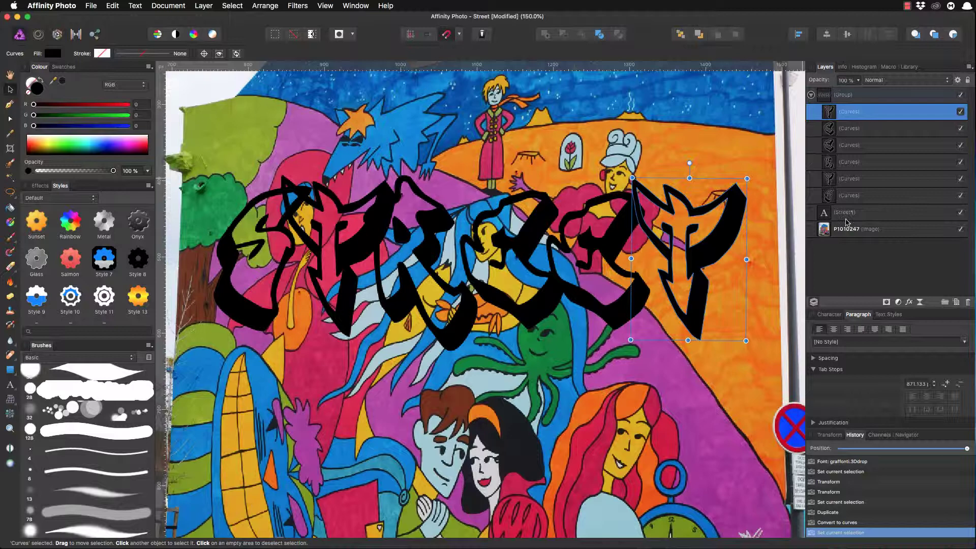
pyautogui.keyDown('shift'); pyautogui.click(846, 199); pyautogui.keyUp('shift')
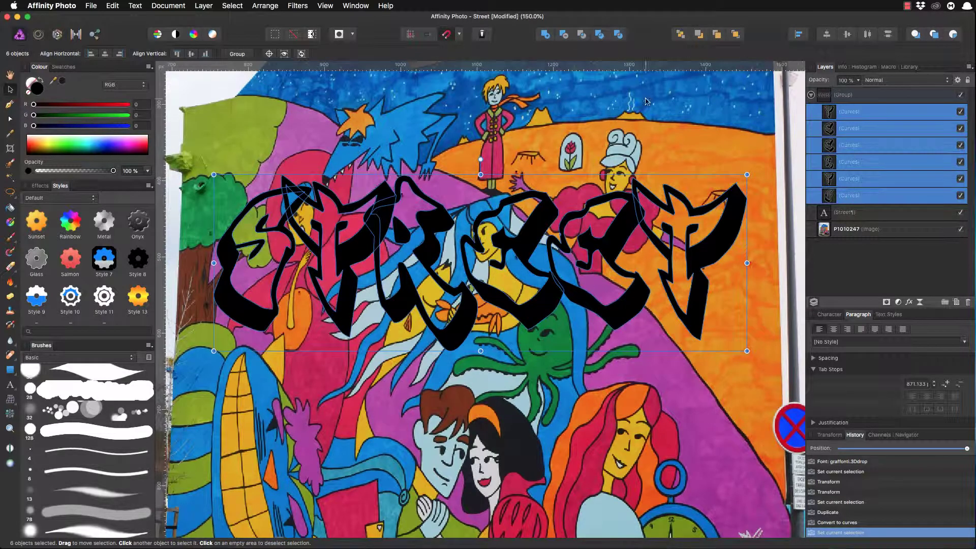
pyautogui.click(545, 35)
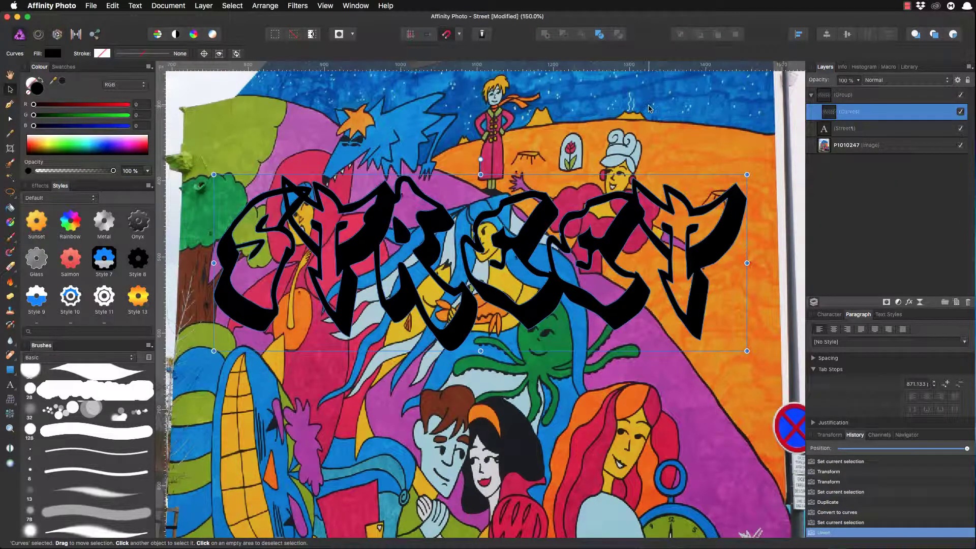
pyautogui.click(599, 36)
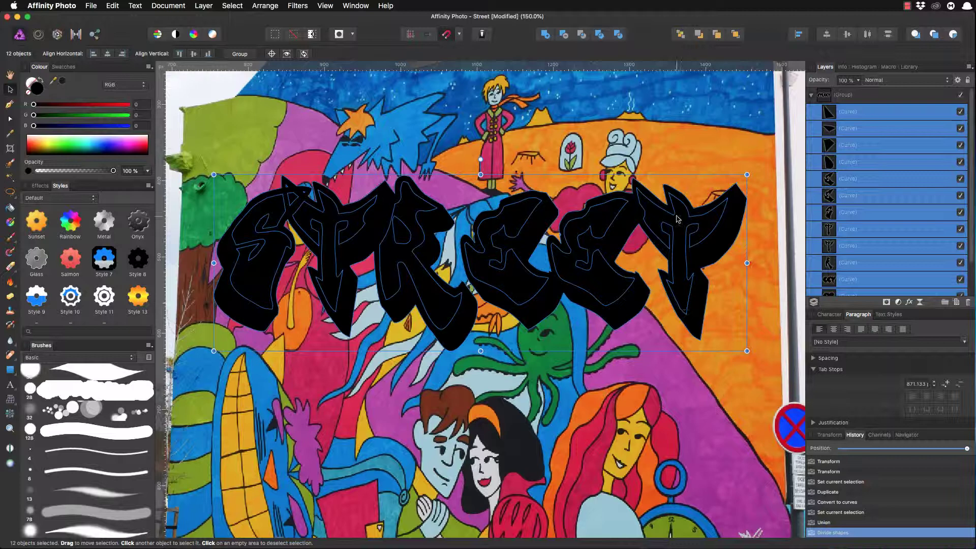
# Step: Add the 12 pieces into one silhouette, make a selection from it, and hide the group
pyautogui.click(546, 35)
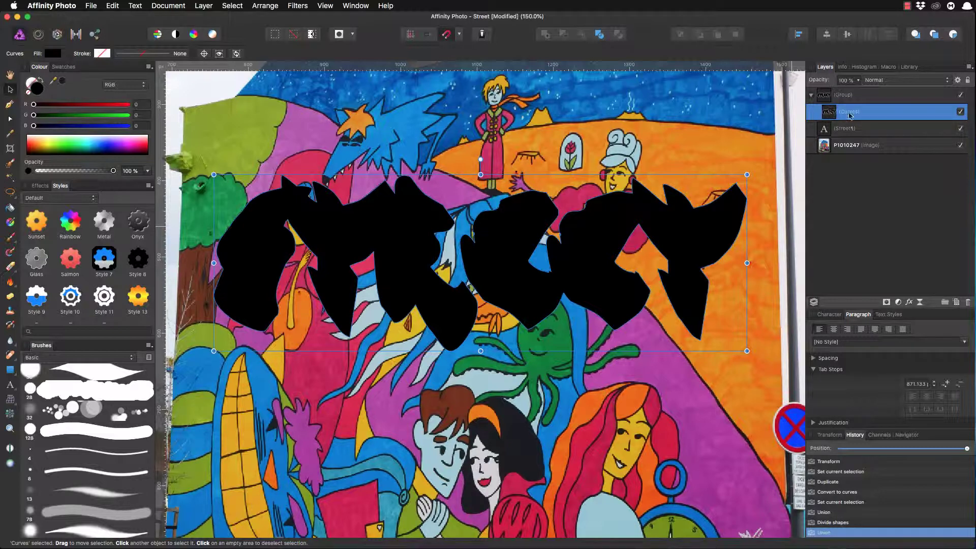
pyautogui.keyDown('super'); pyautogui.click(831, 113); pyautogui.keyUp('super')
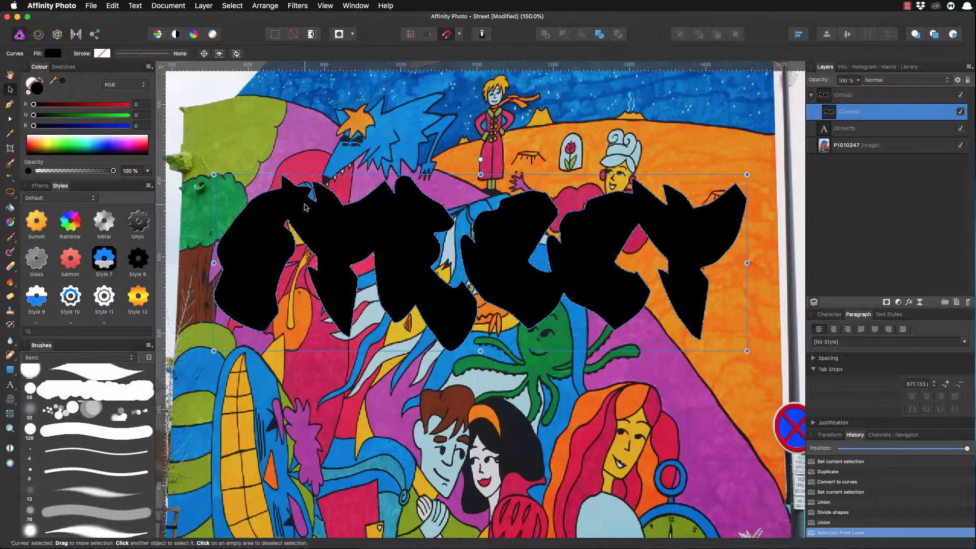
pyautogui.click(961, 96)
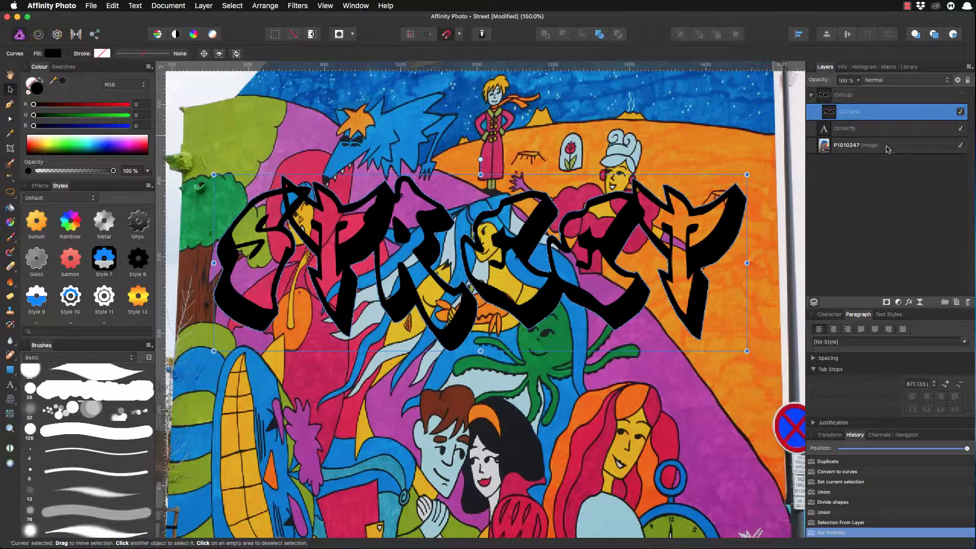
# Step: Apply a mask from the lettering selection to the P1010247 mural photo layer
pyautogui.click(827, 149)
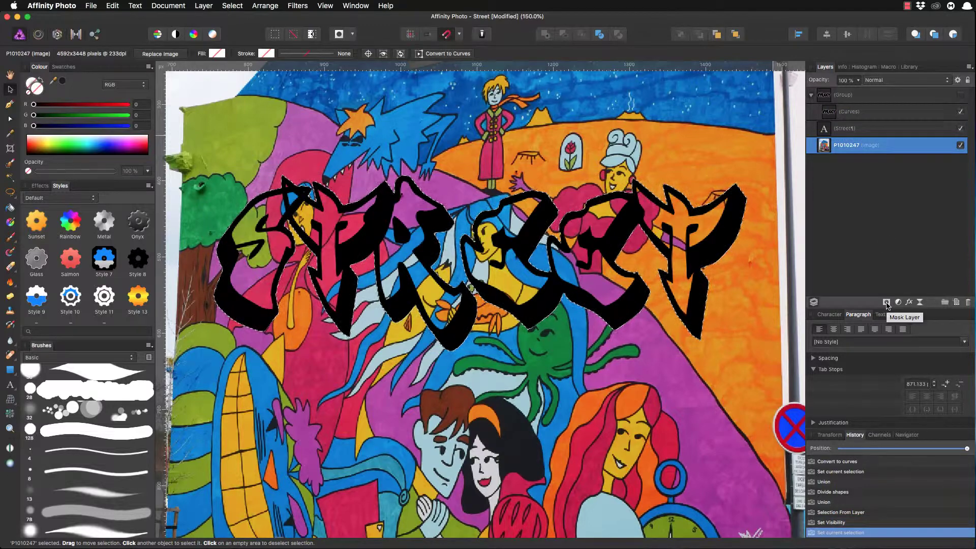
pyautogui.click(886, 302)
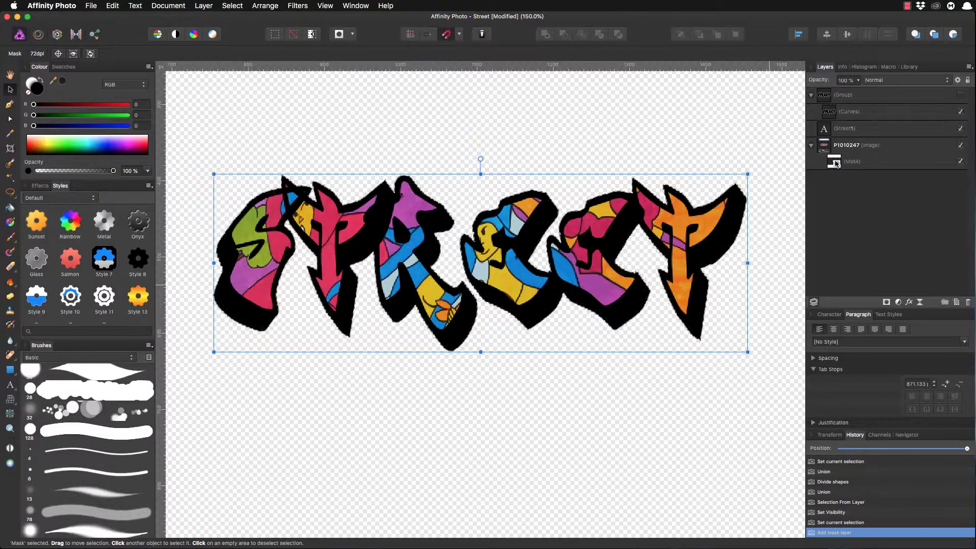
# Step: Pull the mask out above the photo and try shifting it, then undo that move
pyautogui.moveTo(836, 163); pyautogui.dragTo(819, 141)
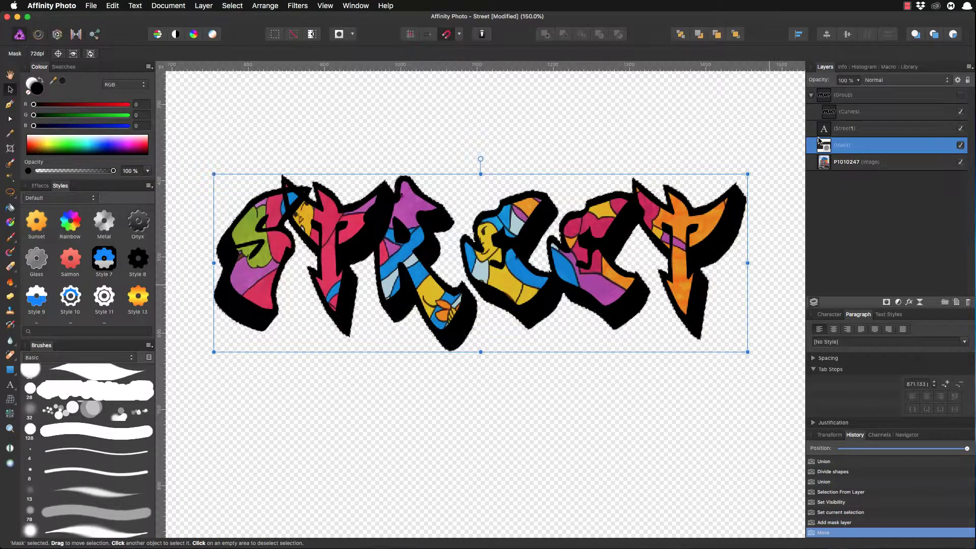
pyautogui.moveTo(678, 290)
pyautogui.mouseDown()
pyautogui.moveTo(681, 255)
pyautogui.moveTo(680, 273)
pyautogui.mouseUp()
pyautogui.press('super+z')
# Step: Reposition the mural photo so different colours fill STREET, then nest the mask inside it
pyautogui.click(835, 164)
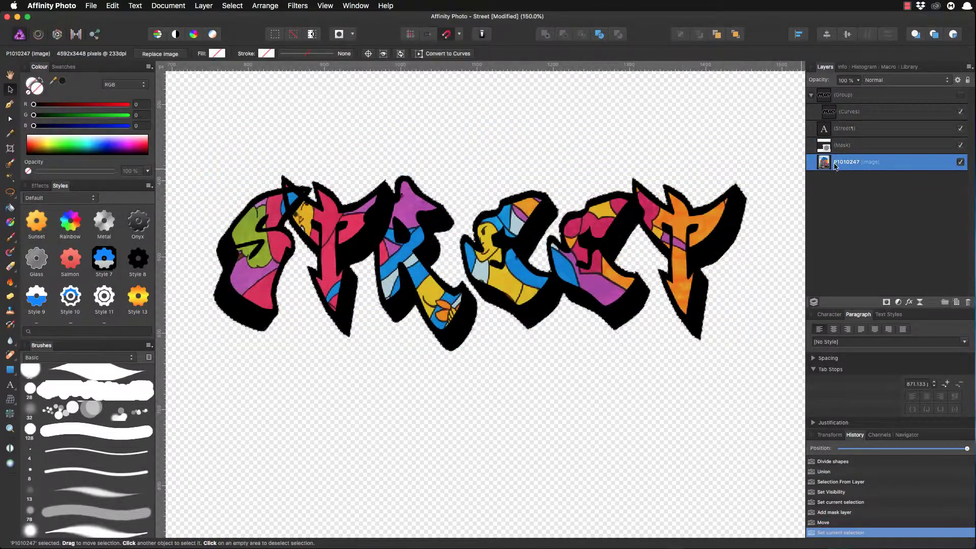
pyautogui.moveTo(633, 441); pyautogui.dragTo(526, 420)
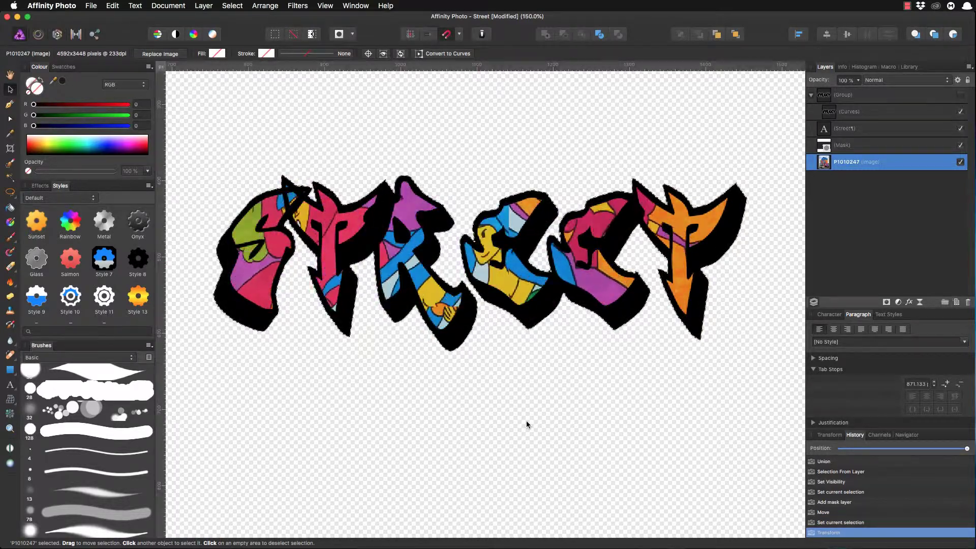
pyautogui.moveTo(551, 388)
pyautogui.mouseDown()
pyautogui.moveTo(551, 434)
pyautogui.moveTo(546, 406)
pyautogui.moveTo(527, 407)
pyautogui.moveTo(547, 336)
pyautogui.moveTo(549, 437)
pyautogui.moveTo(560, 410)
pyautogui.moveTo(536, 405)
pyautogui.moveTo(581, 380)
pyautogui.moveTo(579, 428)
pyautogui.moveTo(560, 386)
pyautogui.mouseUp()
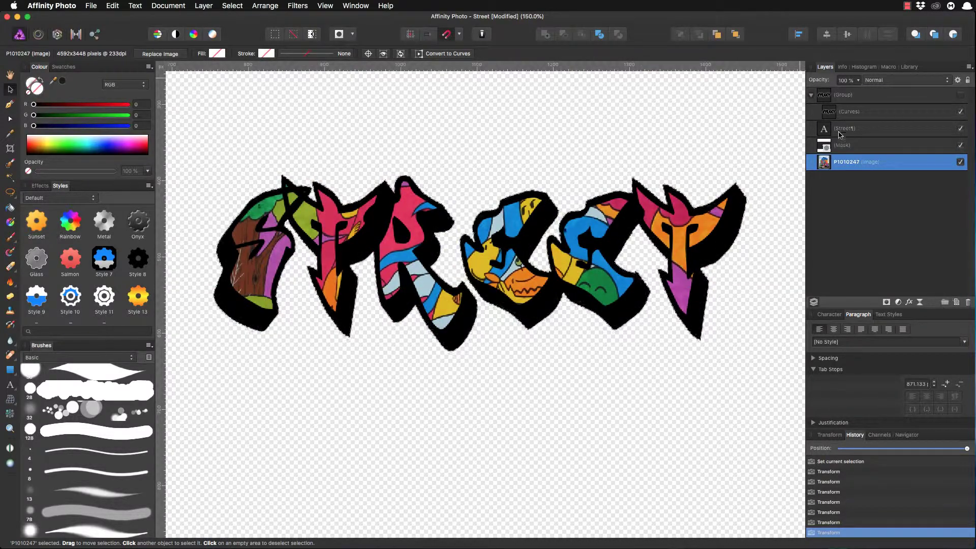
pyautogui.moveTo(827, 161)
pyautogui.mouseDown()
pyautogui.moveTo(833, 172)
pyautogui.moveTo(840, 151)
pyautogui.mouseUp()
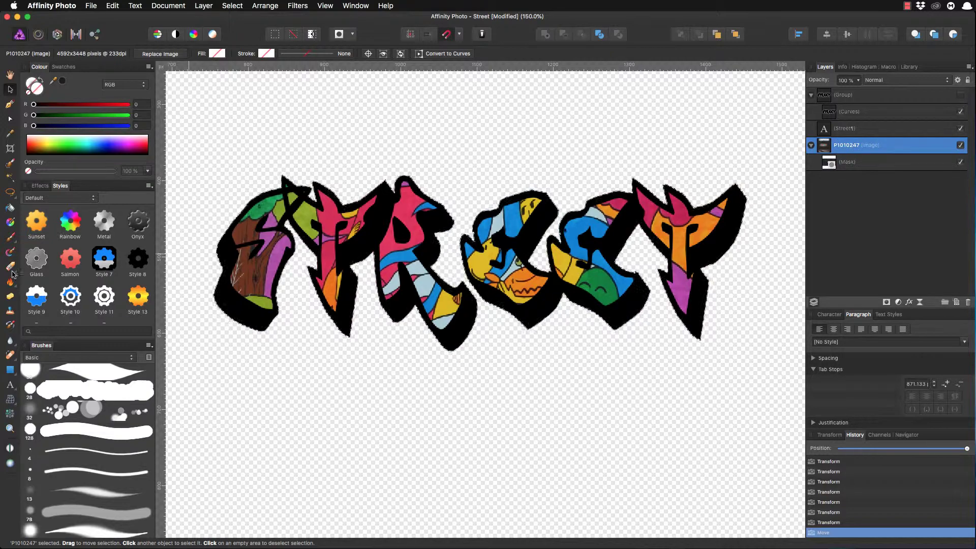
# Step: Deselect, draw a black rectangle over the lettering, and place it inside P1010247 under the mask
pyautogui.click(10, 369)
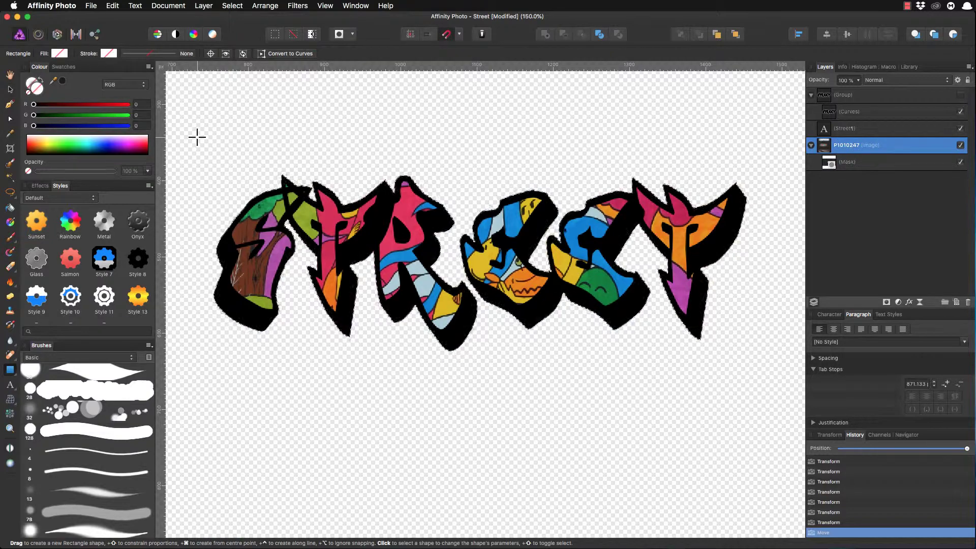
pyautogui.press('super+d')
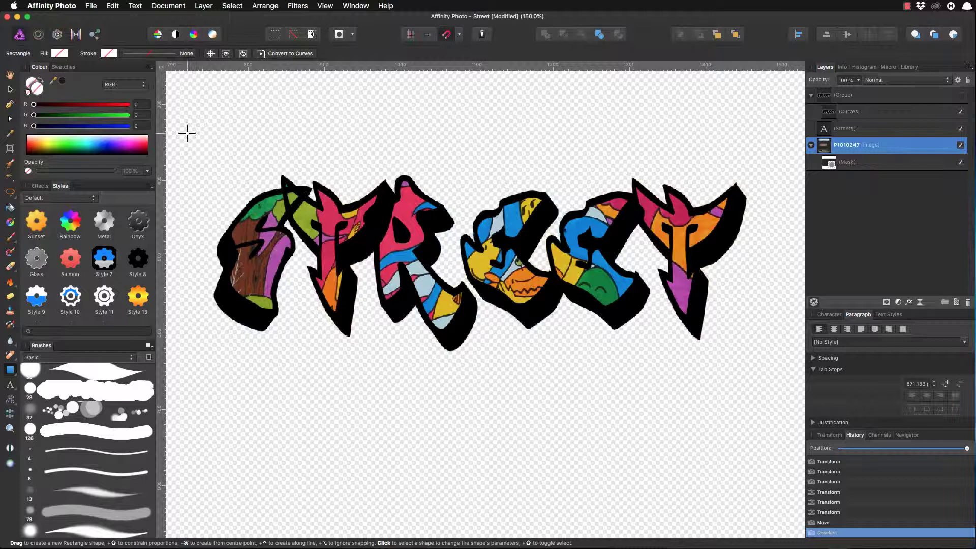
pyautogui.moveTo(187, 132); pyautogui.dragTo(774, 408)
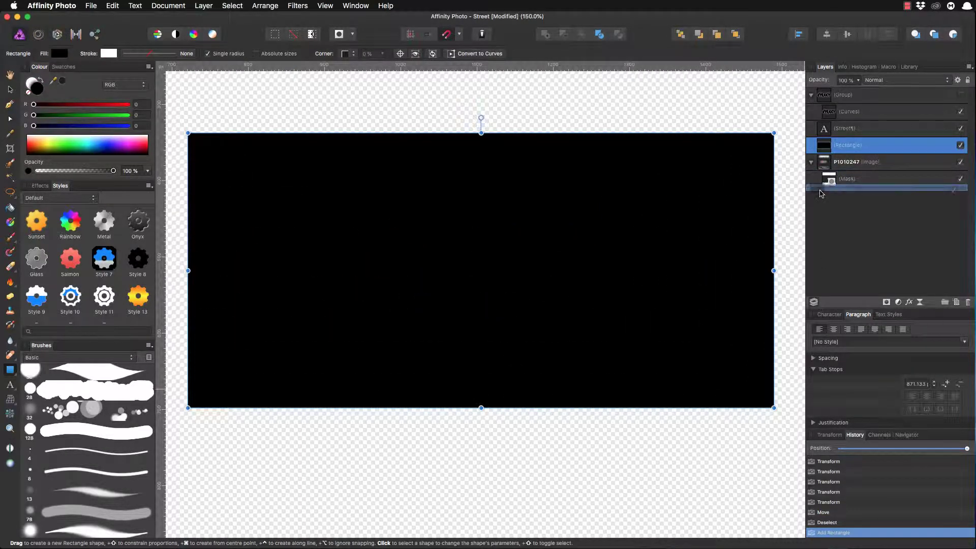
pyautogui.moveTo(821, 194); pyautogui.dragTo(821, 195)
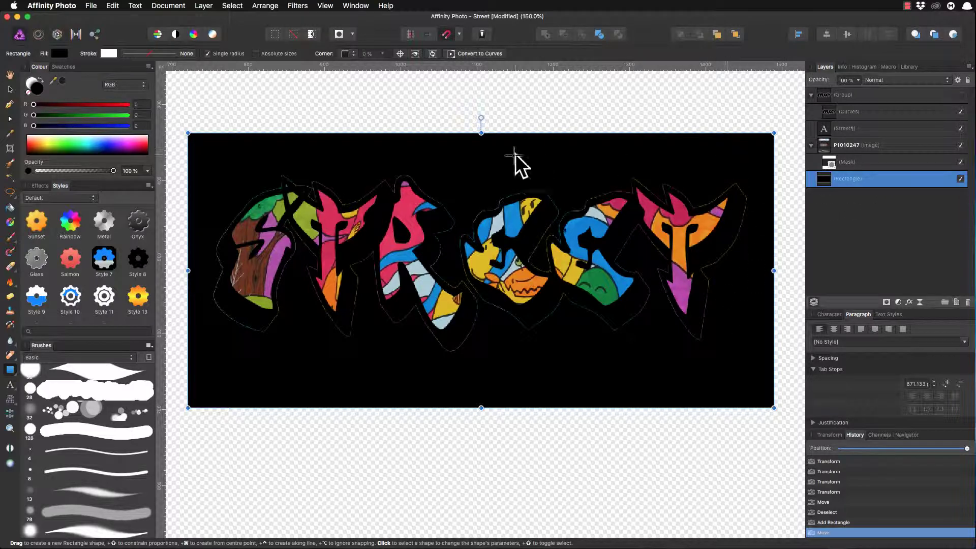
pyautogui.moveTo(832, 166); pyautogui.dragTo(819, 144)
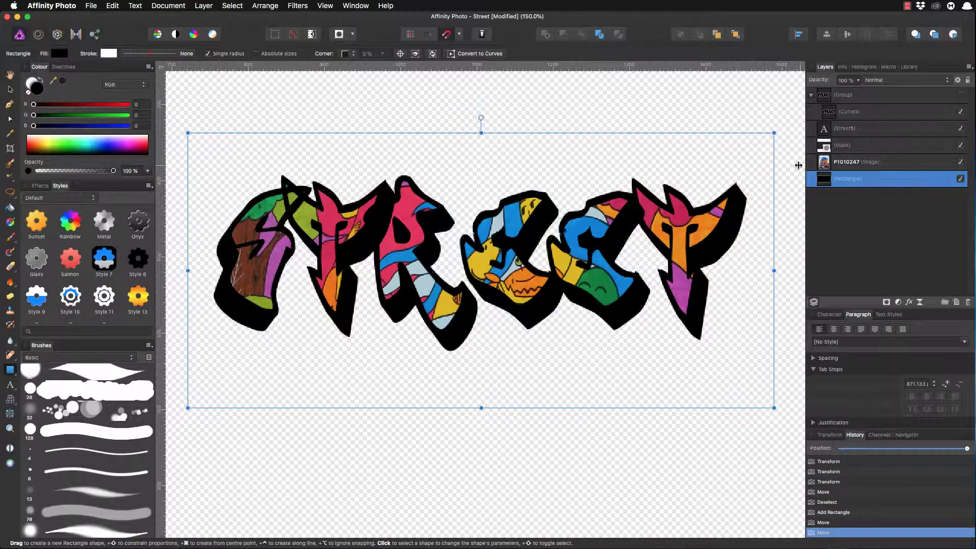
pyautogui.moveTo(822, 146); pyautogui.dragTo(832, 167)
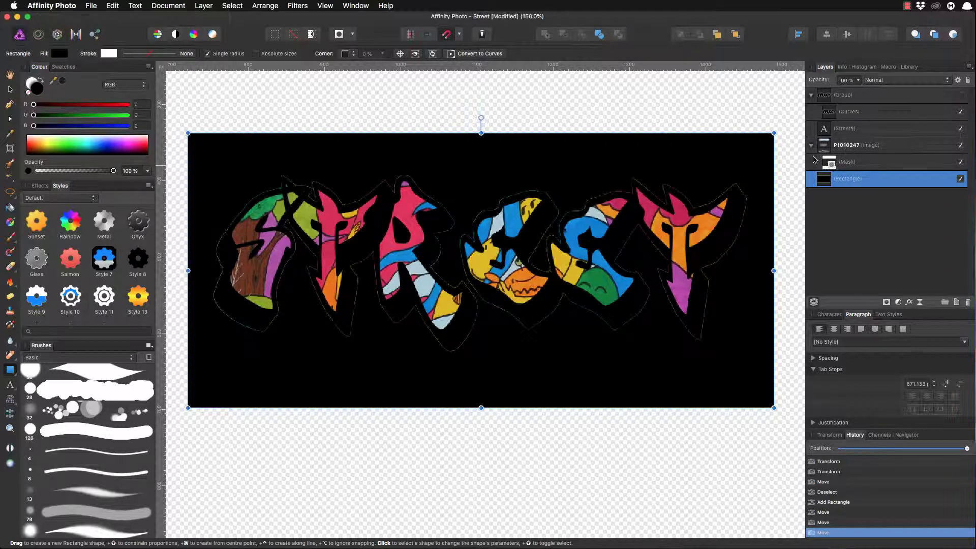
pyautogui.click(824, 184)
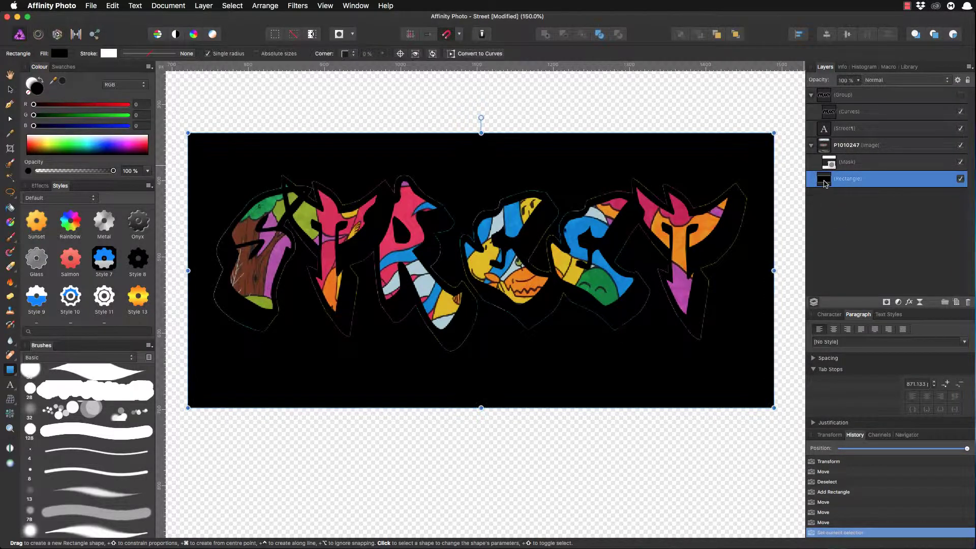
# Step: Delete the black rectangle and load the outline Curves layer as a selection
pyautogui.click(968, 303)
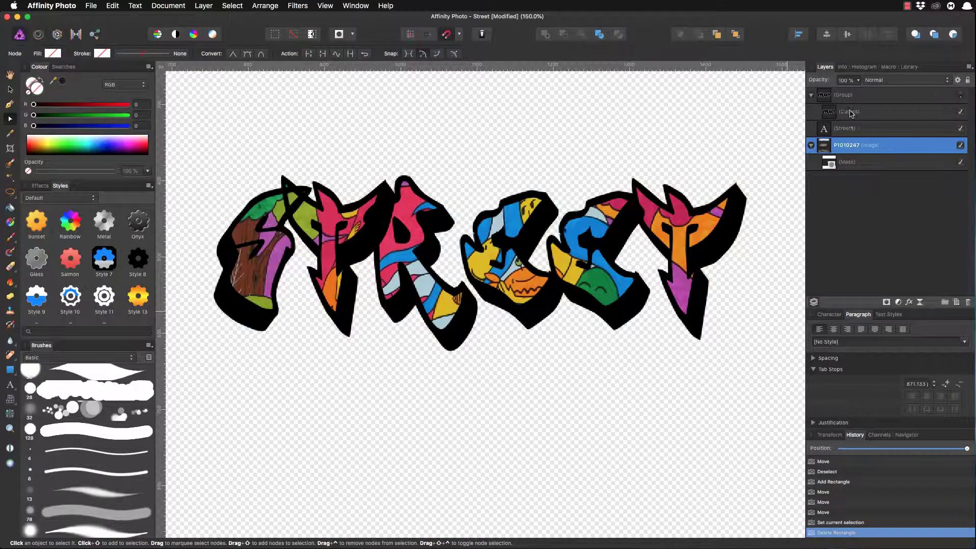
pyautogui.click(834, 113)
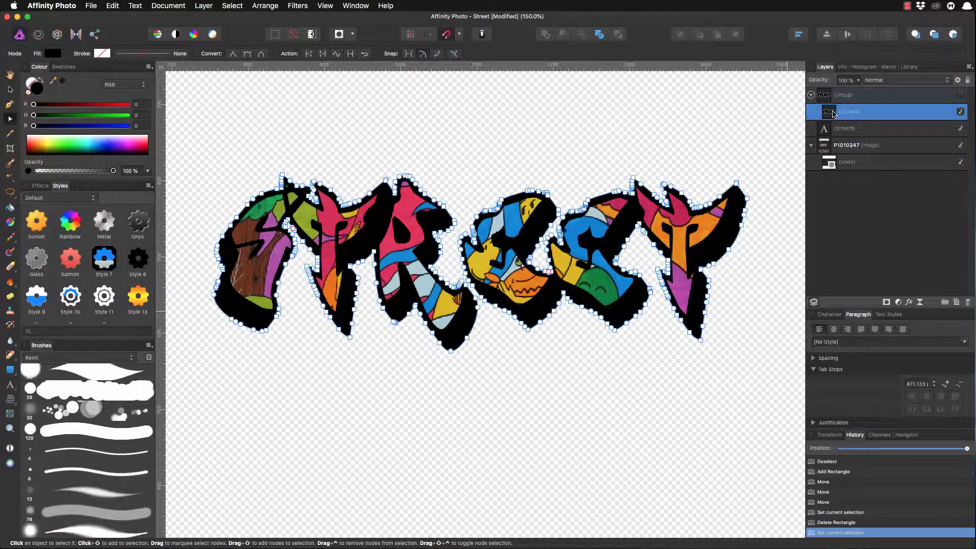
pyautogui.click(881, 185)
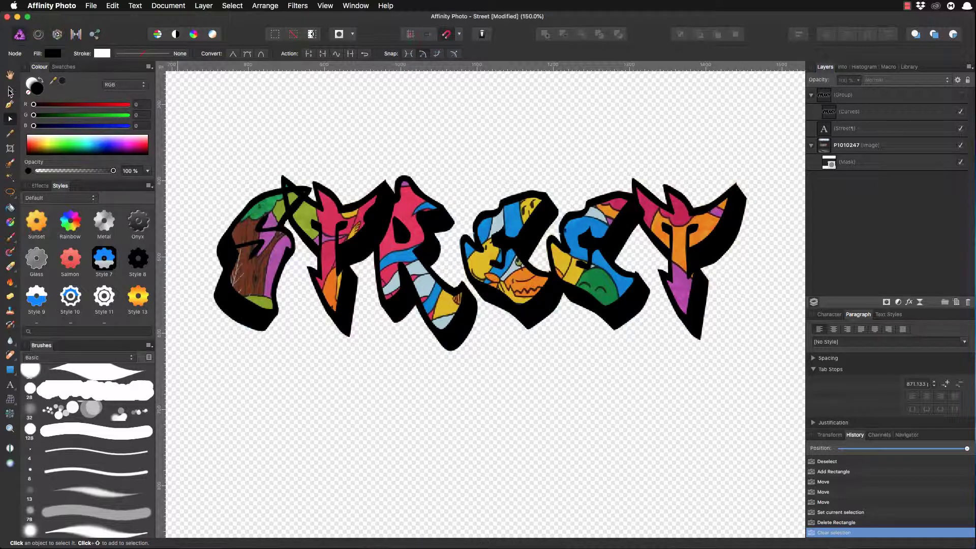
pyautogui.click(10, 90)
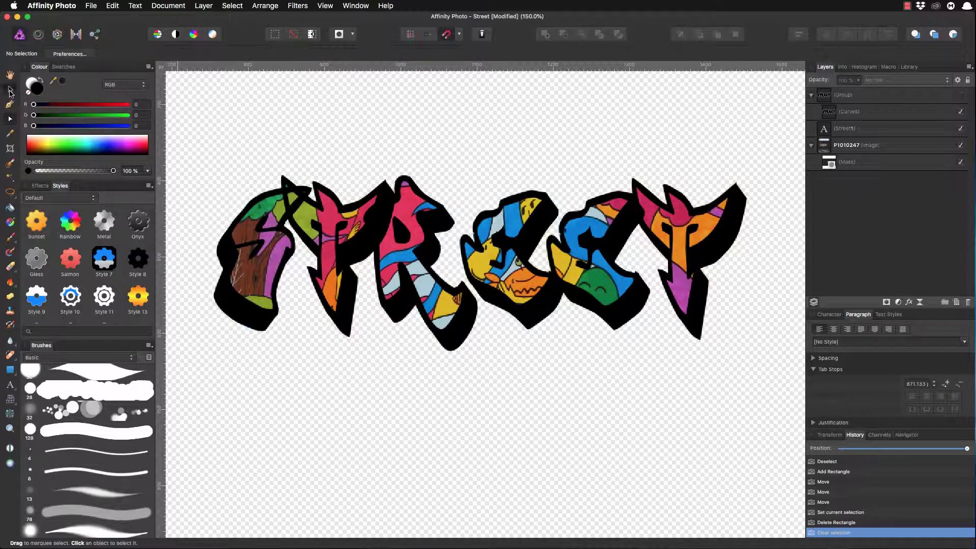
pyautogui.keyDown('super'); pyautogui.click(830, 112); pyautogui.keyUp('super')
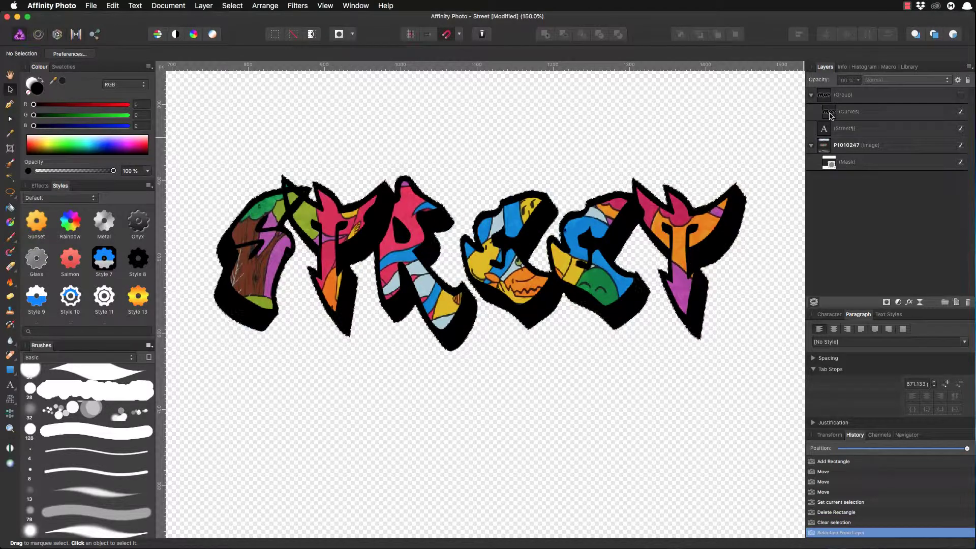
# Step: Save the outline selection as a Spare Channel and check it in the Channels list
pyautogui.click(230, 6)
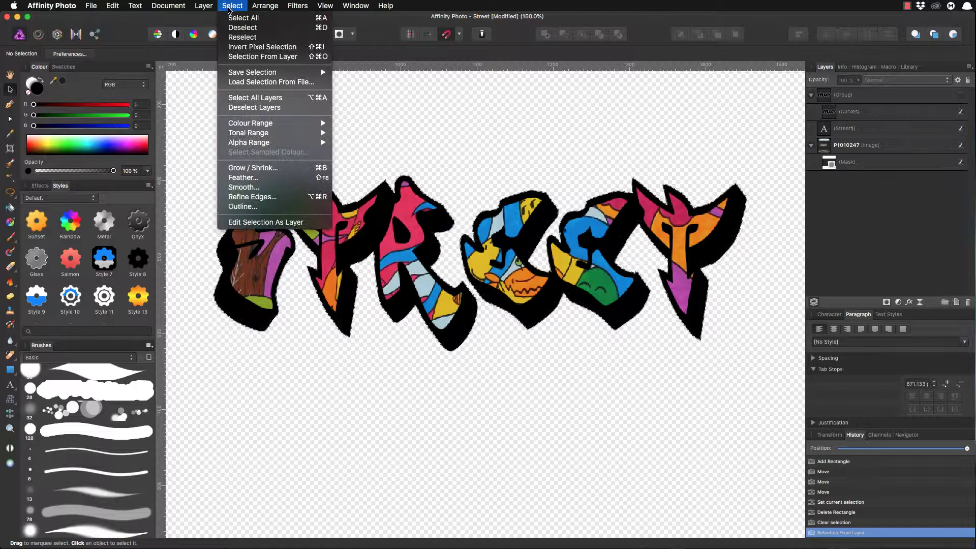
pyautogui.moveTo(305, 73)
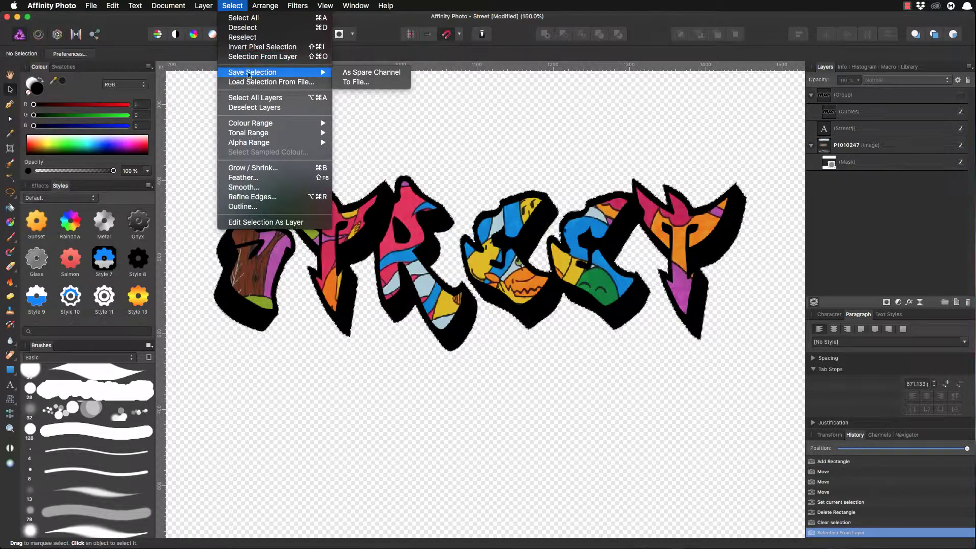
pyautogui.click(365, 75)
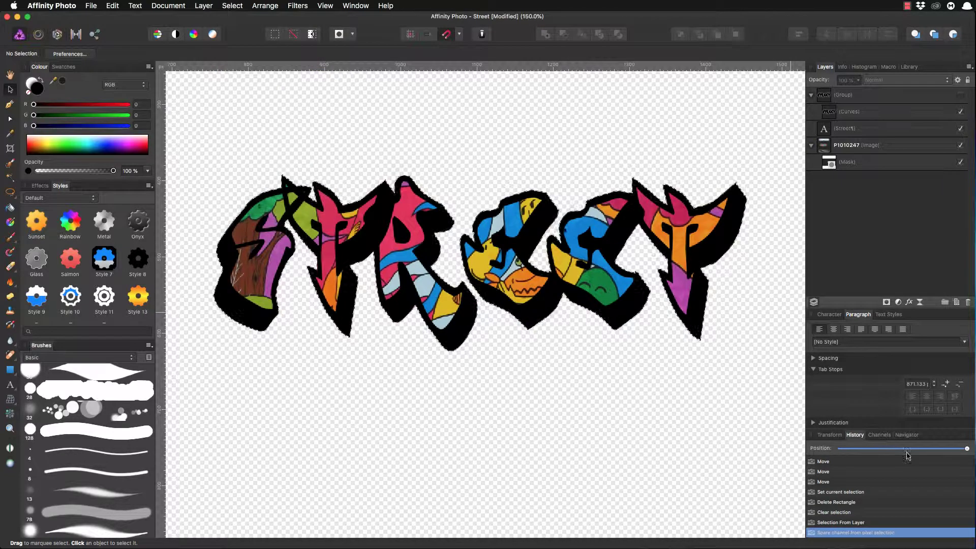
pyautogui.click(880, 435)
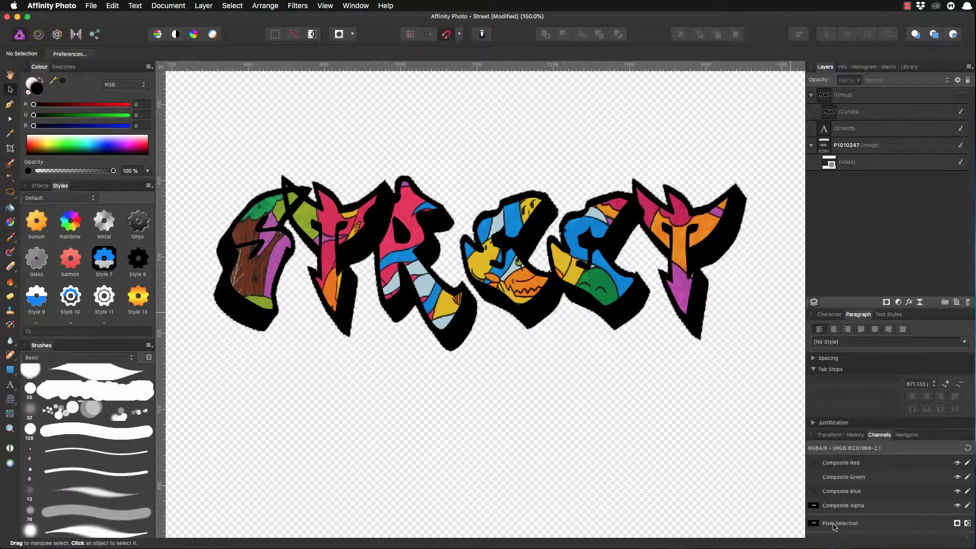
pyautogui.scroll(-1, 844, 528)
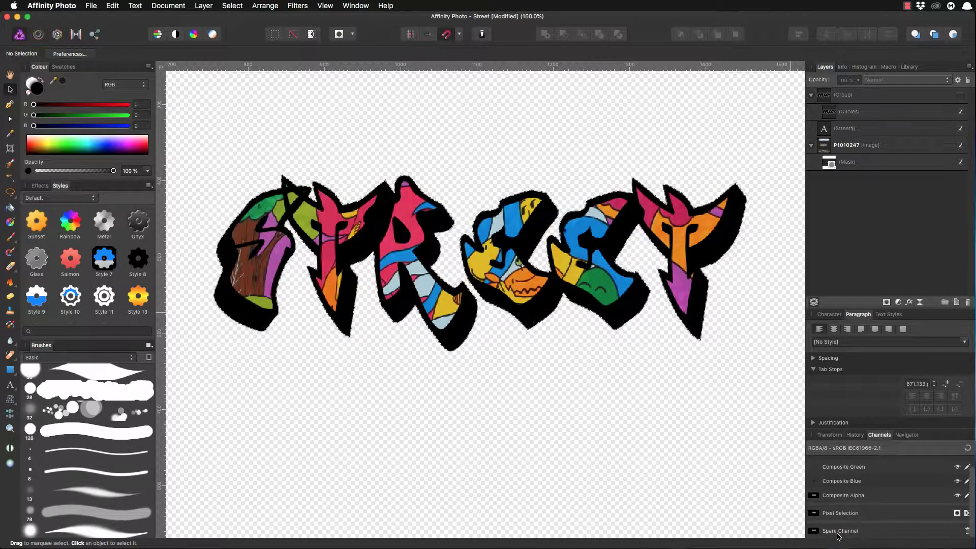
pyautogui.rightClick(835, 532)
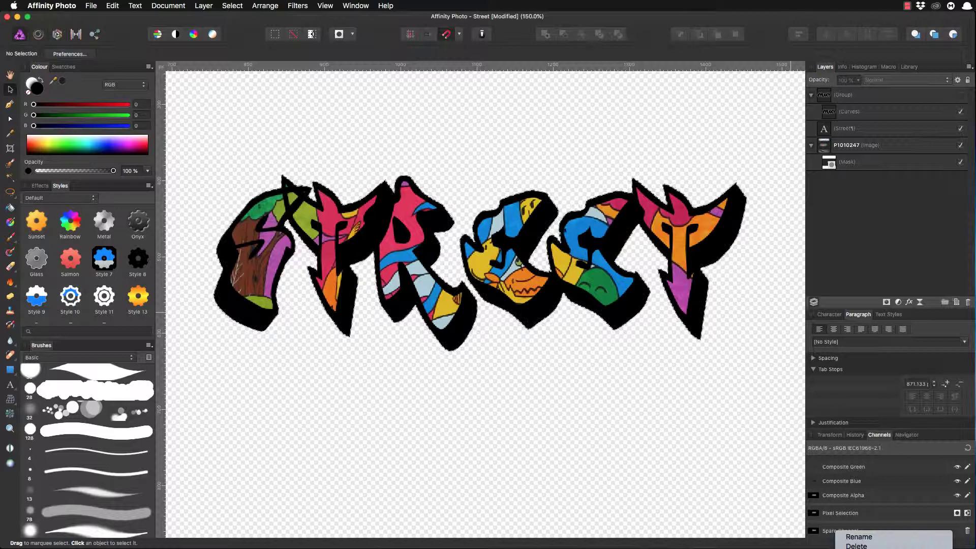
pyautogui.click(827, 535)
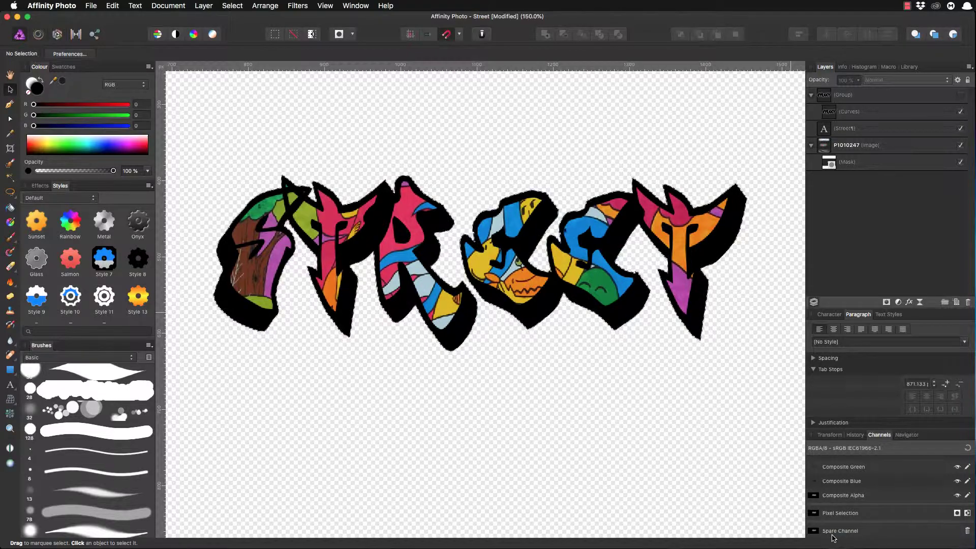